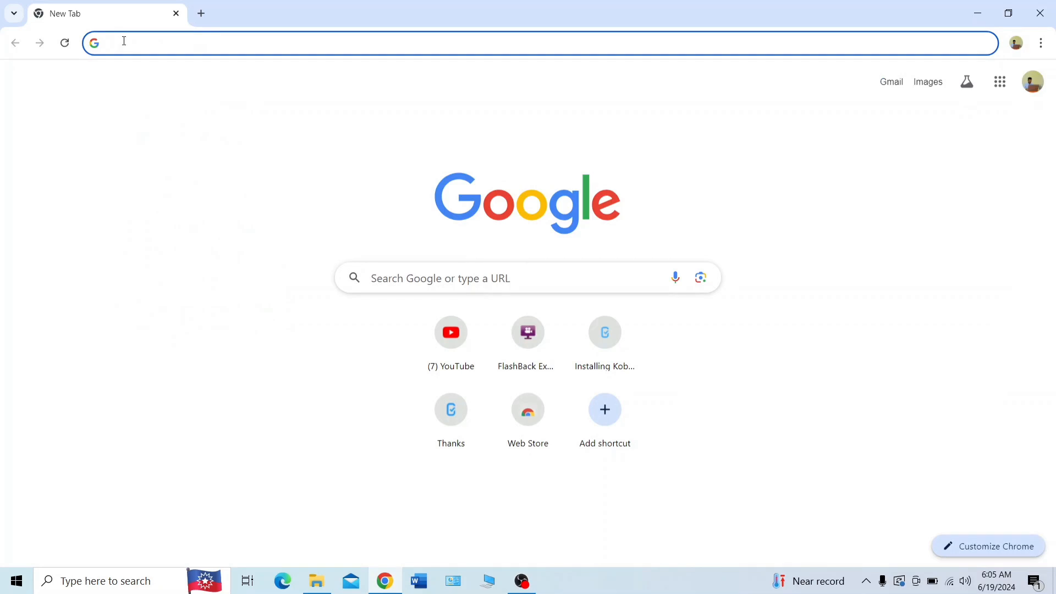
Step: Search Google for "Pycharm Download" and open the JetBrains PyCharm download page
{"action": "type", "text": "Pychar"}
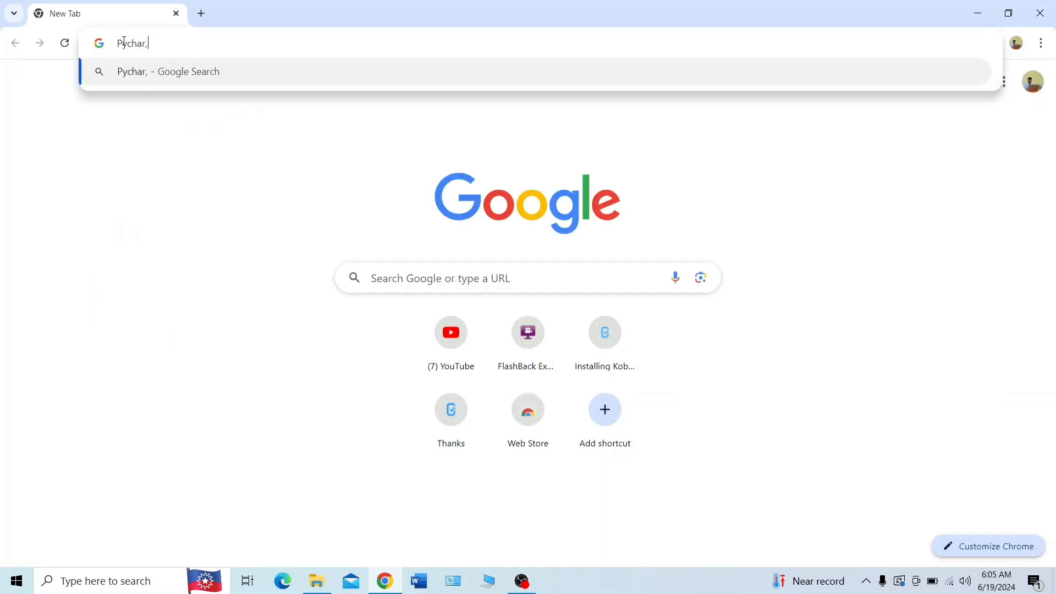
{"action": "type", "text": "m D"}
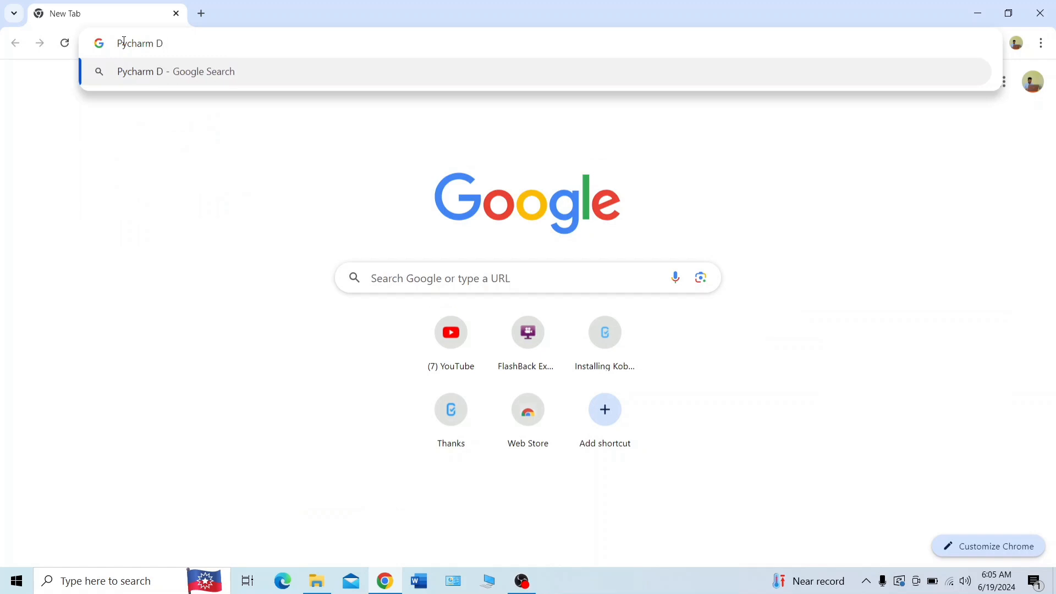
{"action": "type", "text": "ownload"}
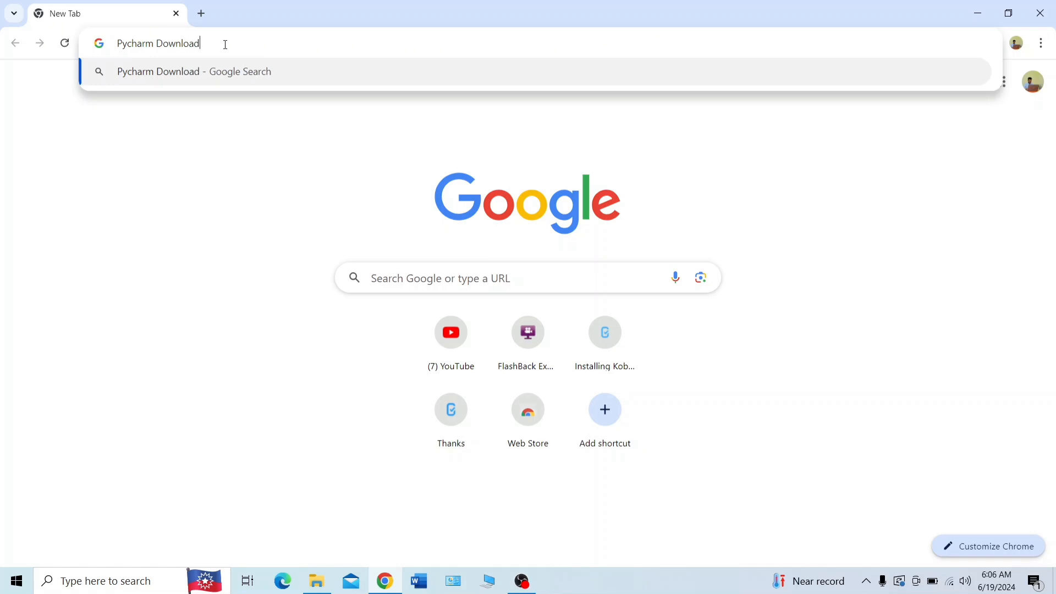
{"action": "key", "text": "Return"}
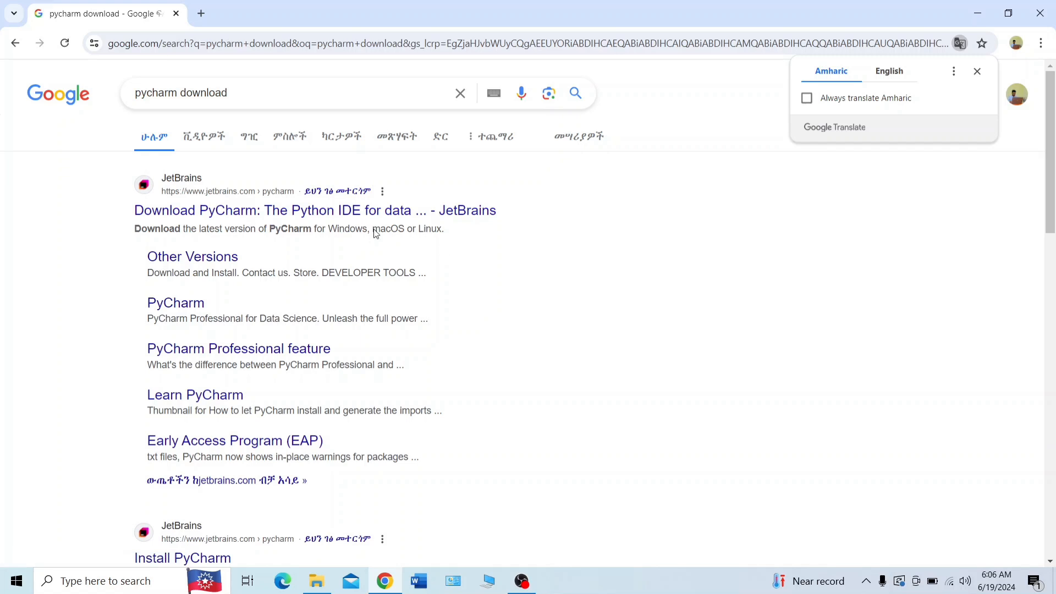
{"action": "left_click", "coordinate": [288, 216]}
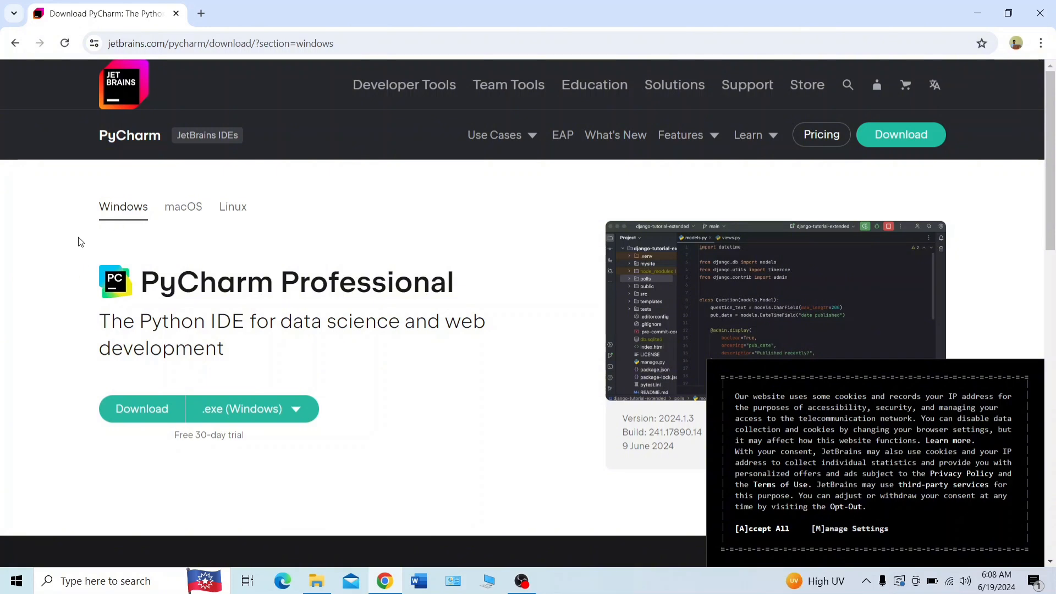
Step: Download the Windows .exe installer for the free PyCharm Community Edition and check its download progress
{"action": "scroll", "coordinate": [236, 242], "scroll_direction": "down", "scroll_amount": 1}
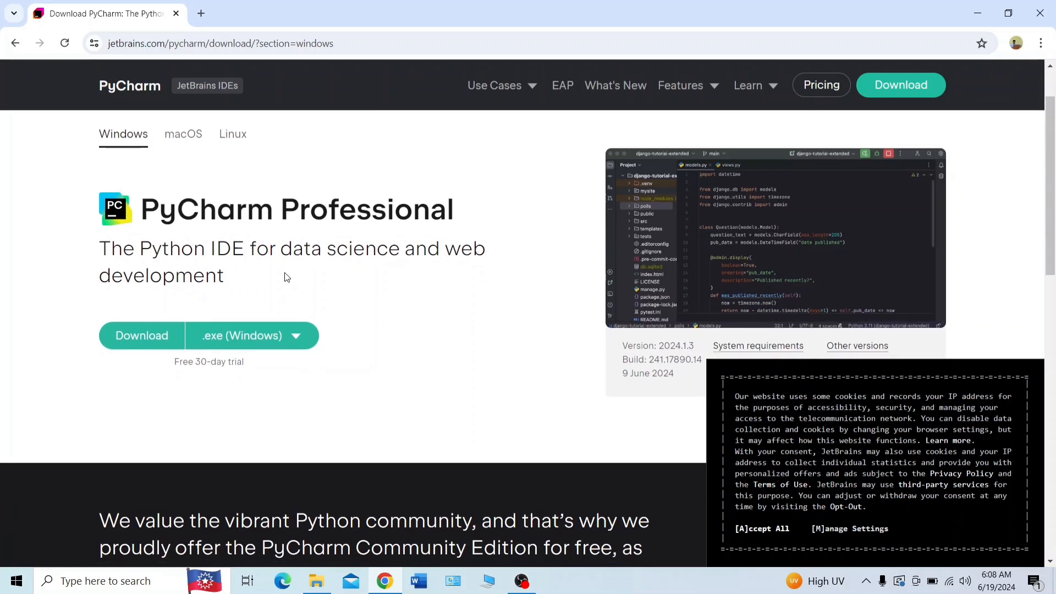
{"action": "scroll", "coordinate": [212, 238], "scroll_direction": "down", "scroll_amount": 1}
{"action": "scroll", "coordinate": [204, 238], "scroll_direction": "up", "scroll_amount": 2}
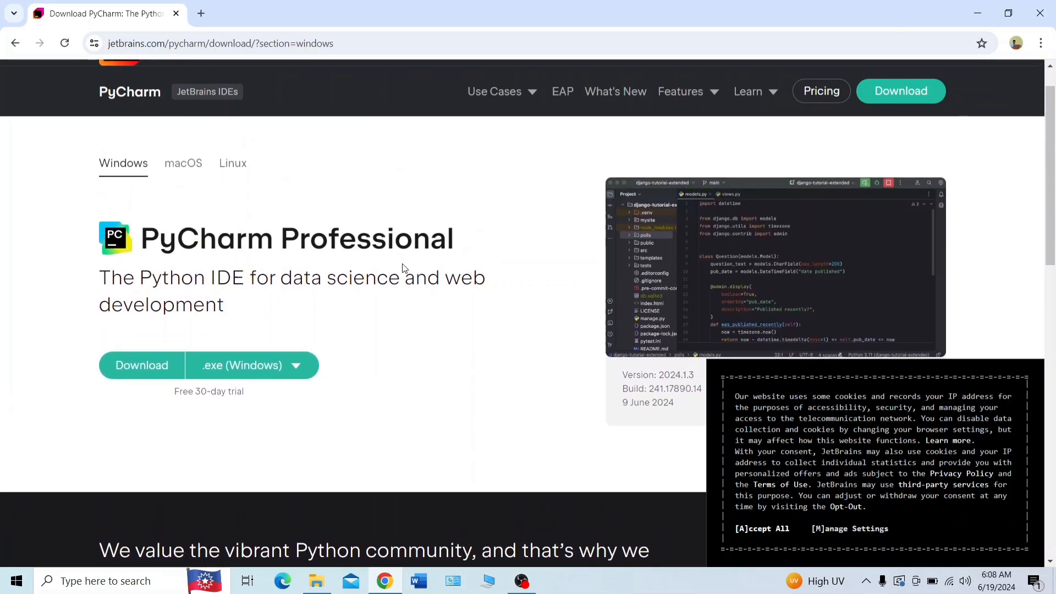
{"action": "scroll", "coordinate": [456, 270], "scroll_direction": "up", "scroll_amount": 1}
{"action": "scroll", "coordinate": [456, 271], "scroll_direction": "down", "scroll_amount": 5}
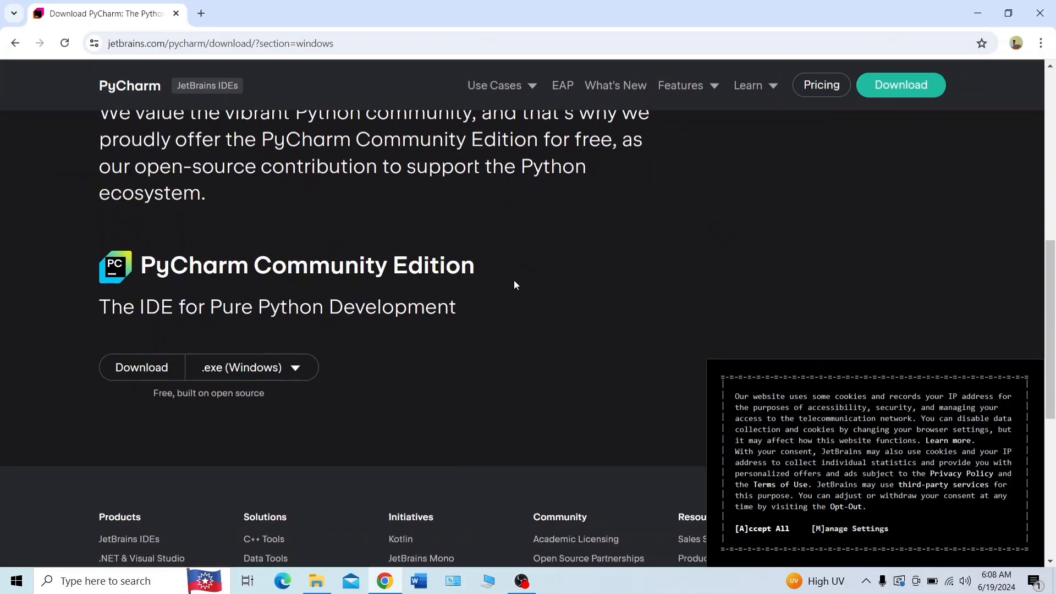
{"action": "scroll", "coordinate": [514, 284], "scroll_direction": "down", "scroll_amount": 3}
{"action": "scroll", "coordinate": [514, 285], "scroll_direction": "up", "scroll_amount": 8}
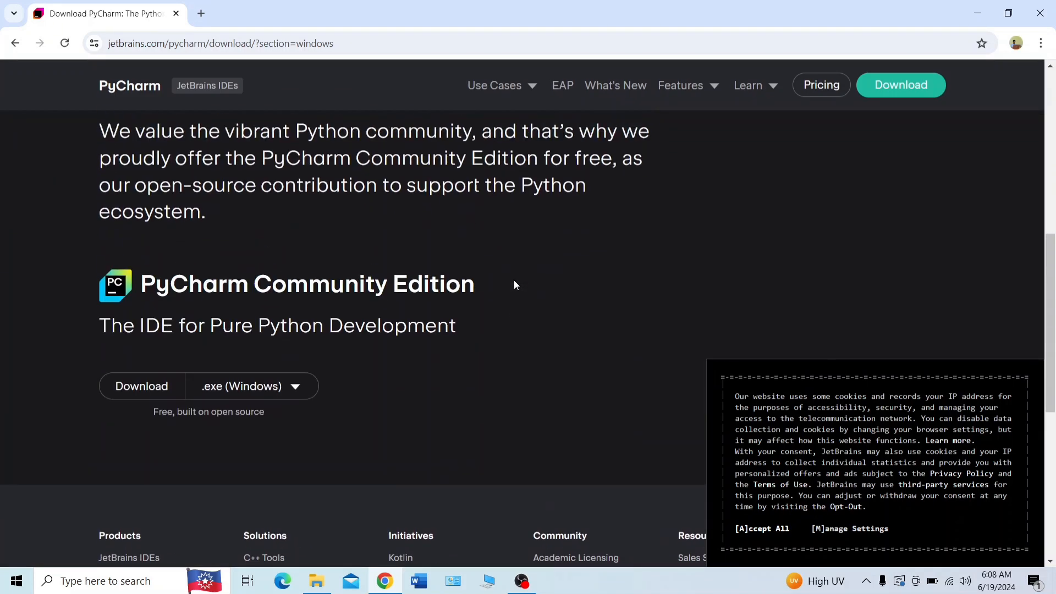
{"action": "scroll", "coordinate": [516, 285], "scroll_direction": "up", "scroll_amount": 1}
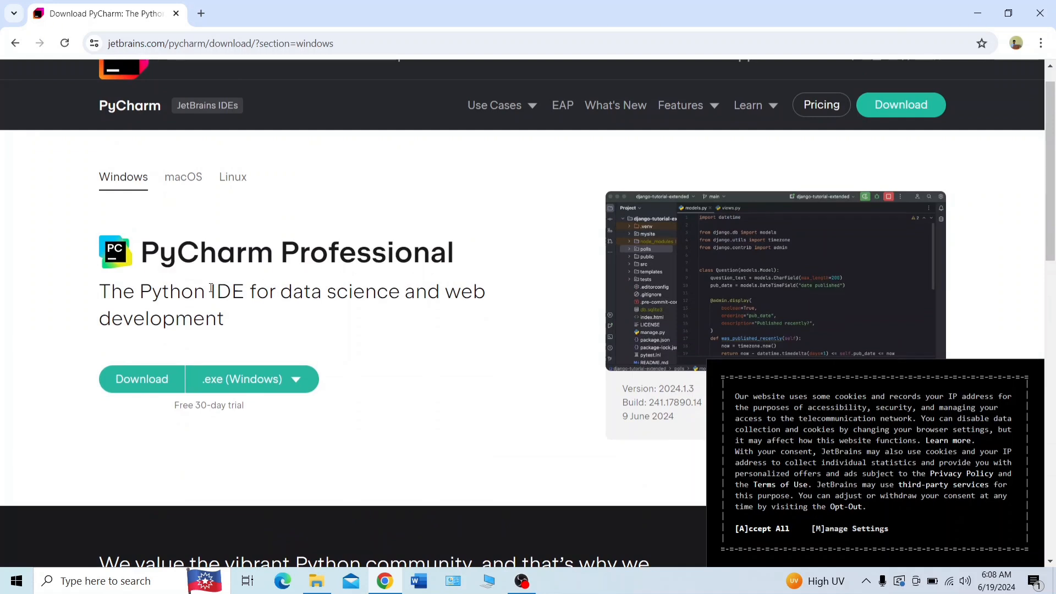
{"action": "scroll", "coordinate": [341, 293], "scroll_direction": "down", "scroll_amount": 8}
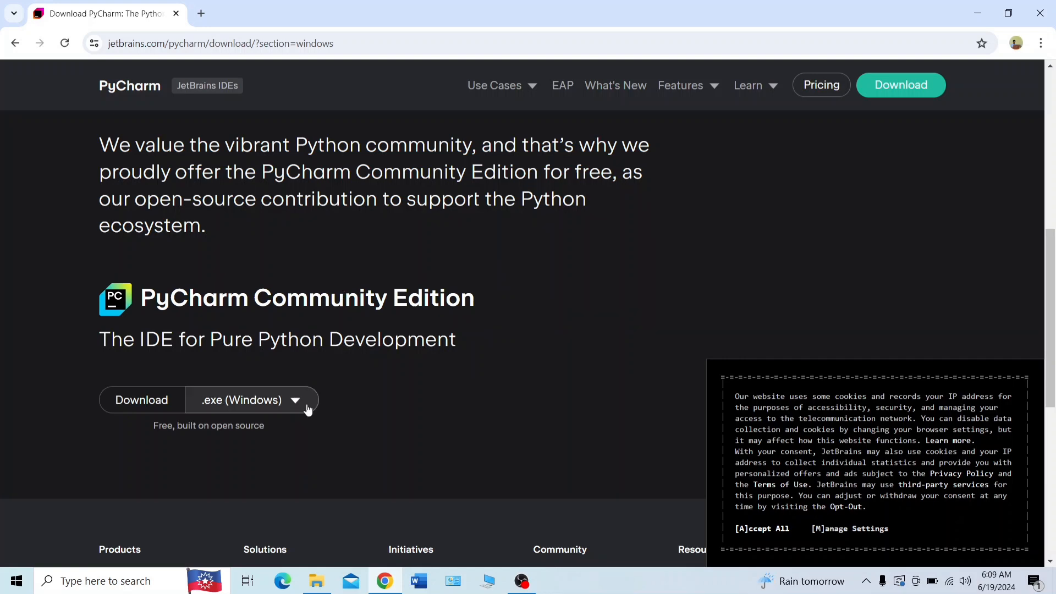
{"action": "left_click", "coordinate": [139, 400]}
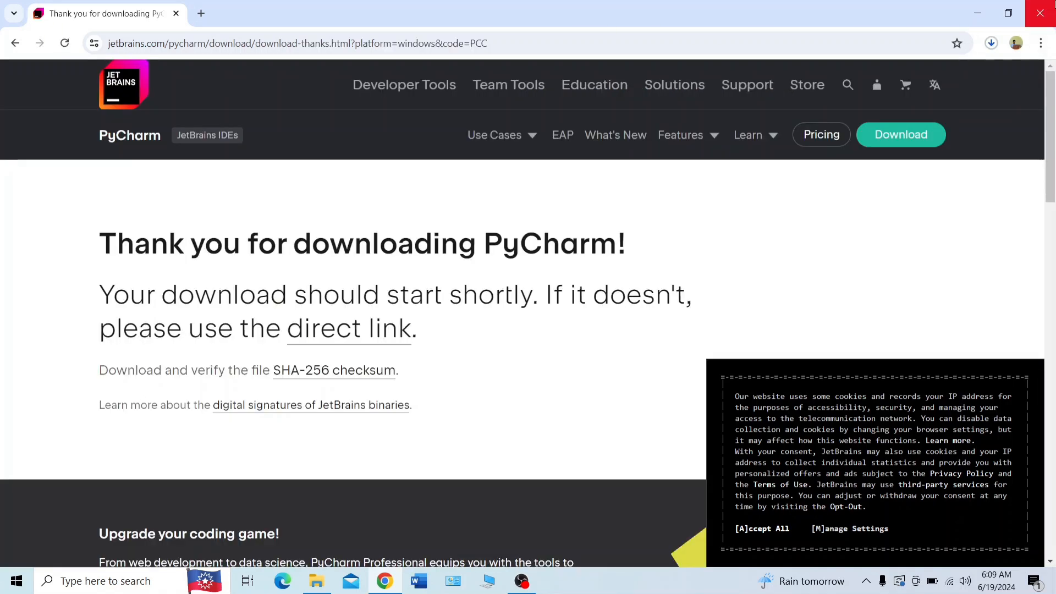
{"action": "left_click", "coordinate": [991, 44]}
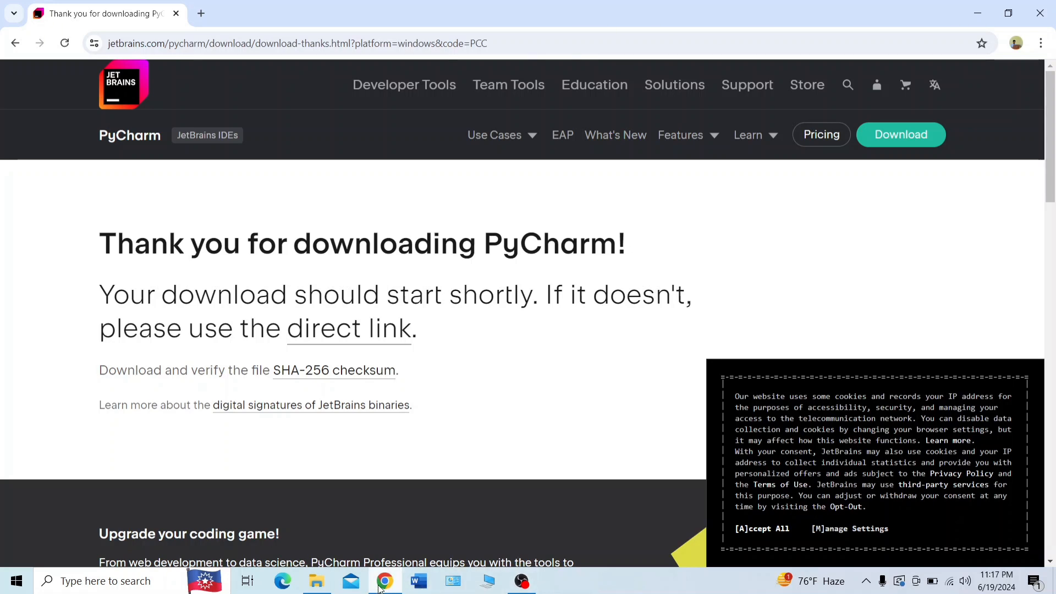
Step: Run the pycharm-community-2024.1.3 installer from the Downloads folder, grant its permission request, and minimize the windows covering the desktop
{"action": "mouse_move", "coordinate": [315, 586]}
{"action": "left_click", "coordinate": [317, 563]}
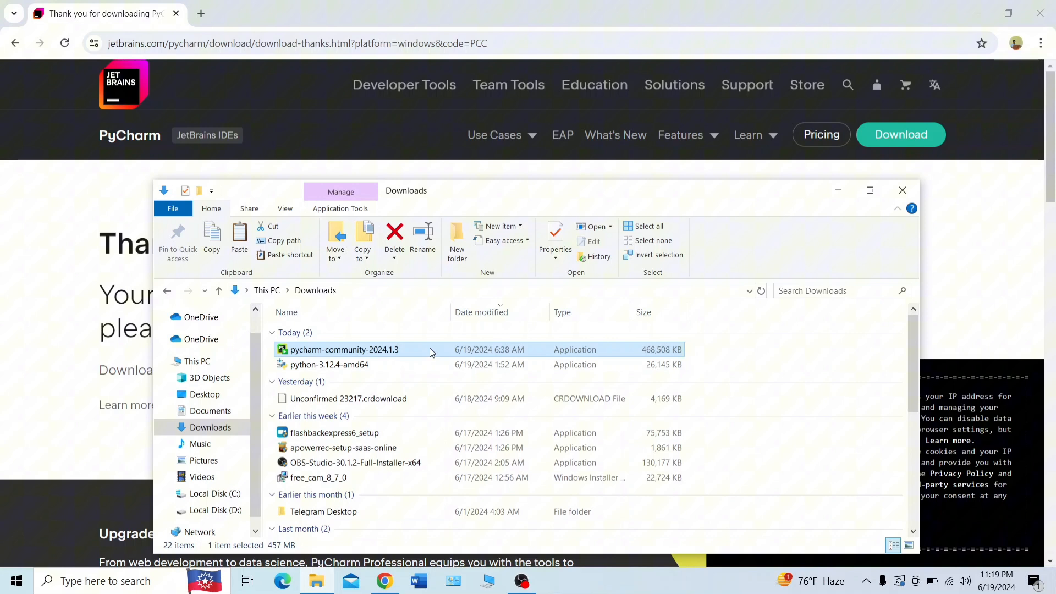
{"action": "double_click", "coordinate": [431, 353]}
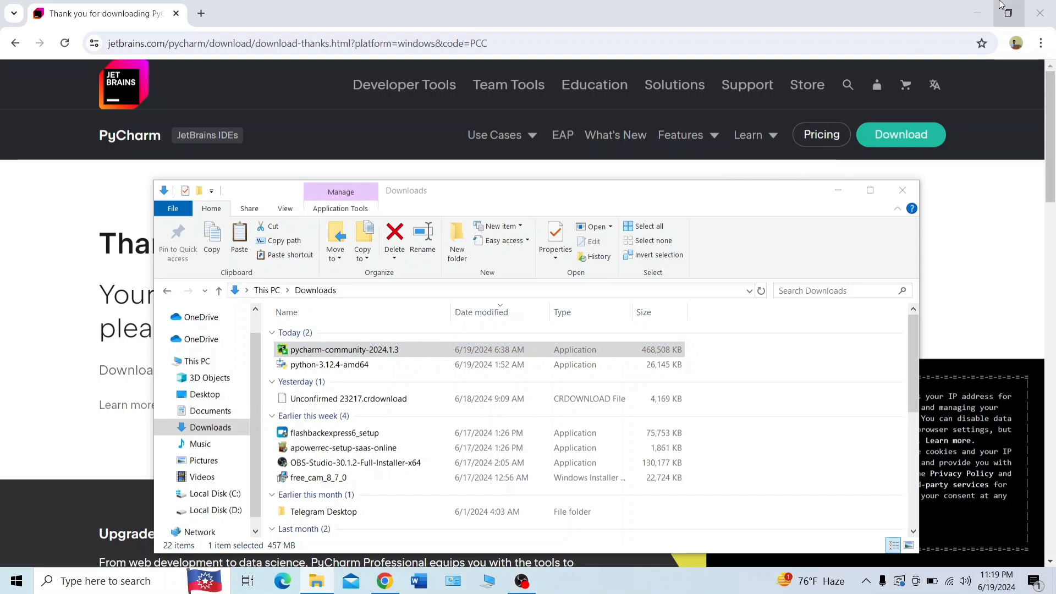
{"action": "left_click", "coordinate": [979, 15]}
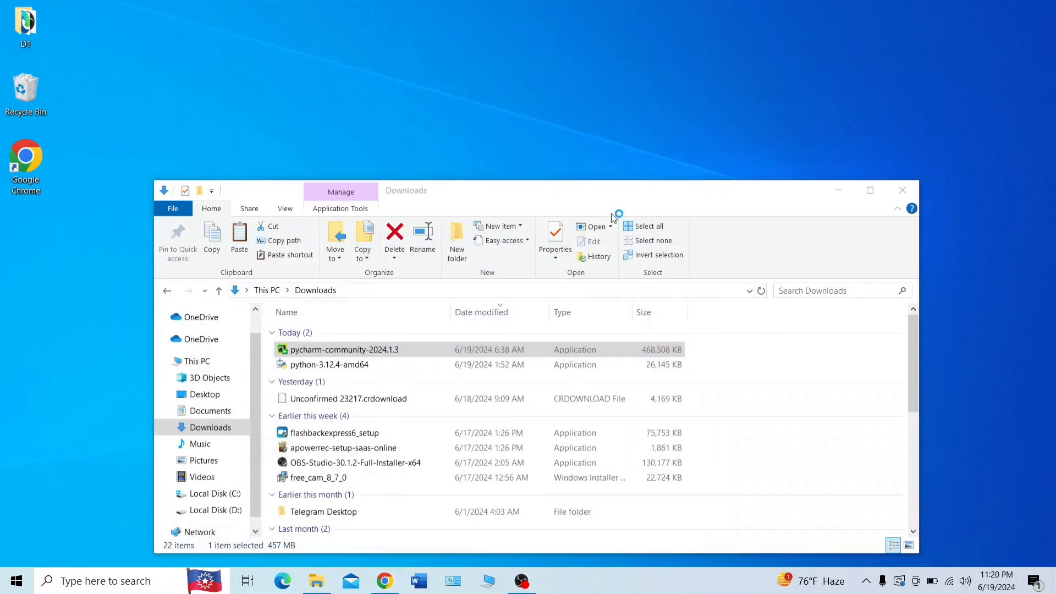
{"action": "left_click", "coordinate": [386, 351]}
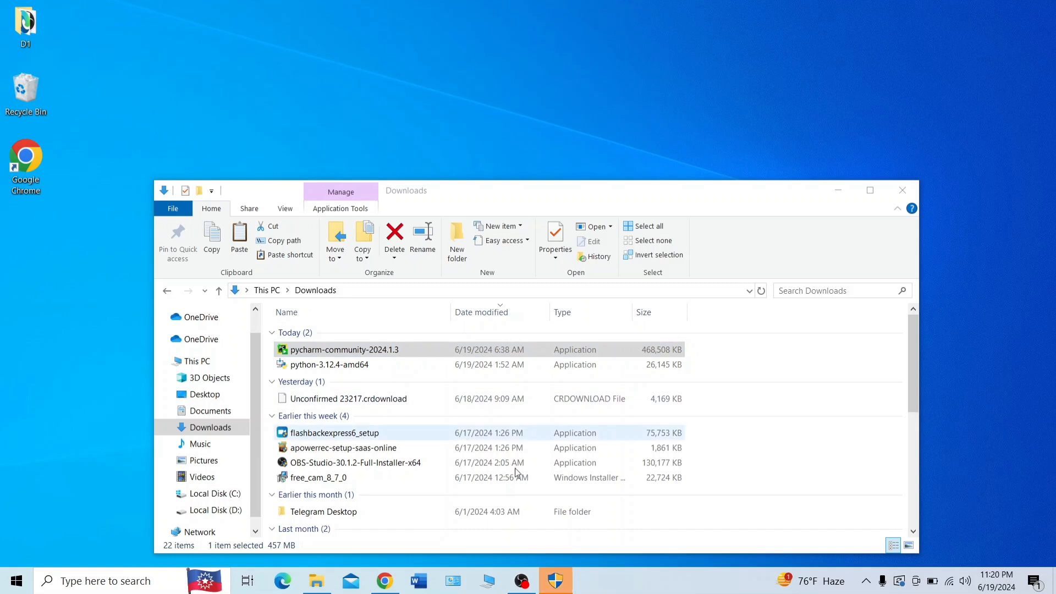
{"action": "mouse_move", "coordinate": [557, 586]}
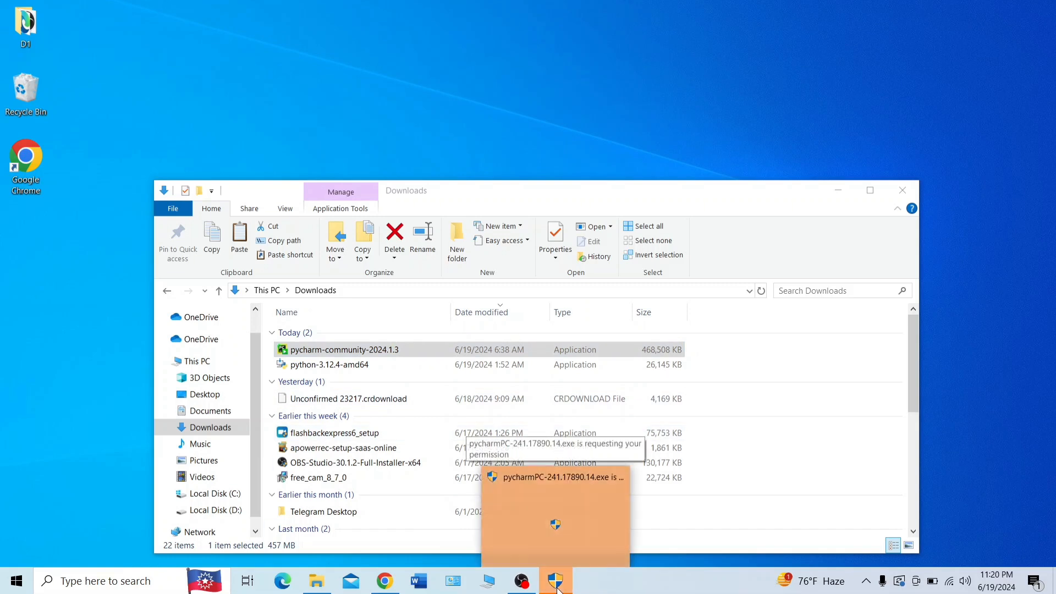
{"action": "left_click", "coordinate": [569, 529]}
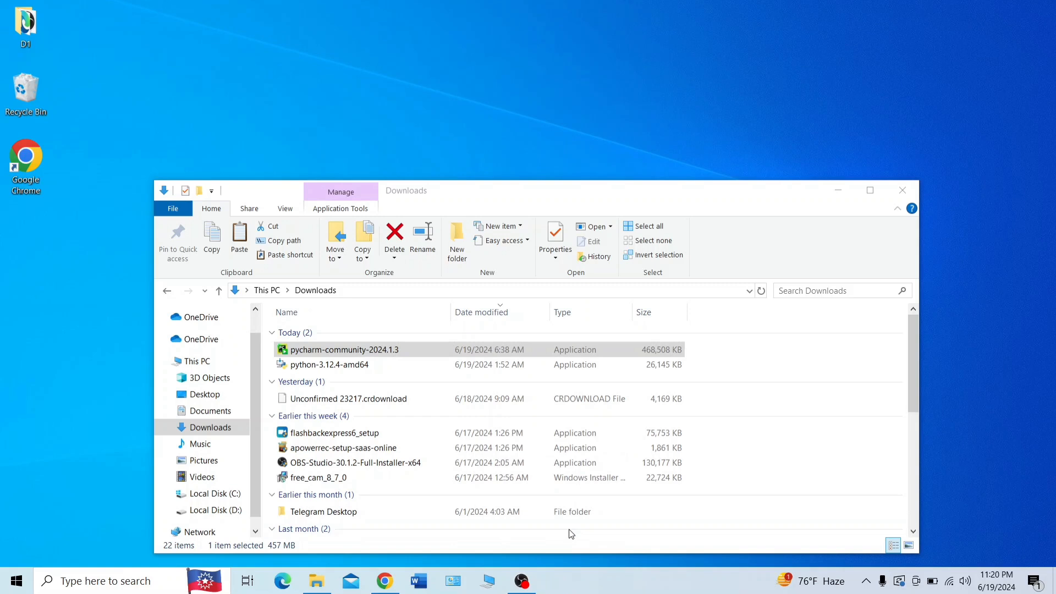
{"action": "left_click", "coordinate": [837, 191]}
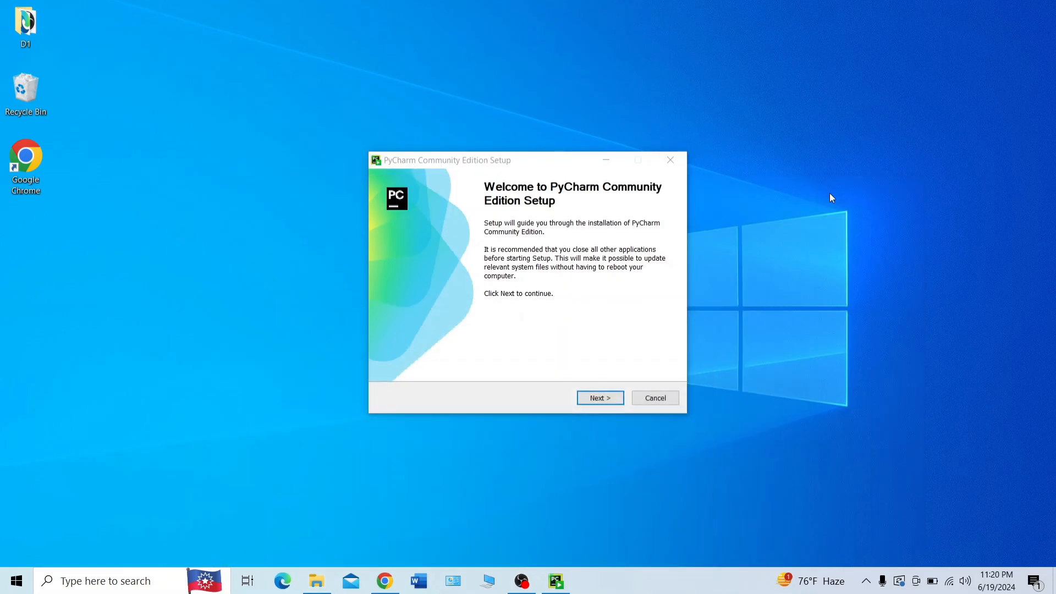
Step: Proceed past the setup welcome page and keep the default destination folder for PyCharm Community Edition
{"action": "left_click", "coordinate": [613, 406]}
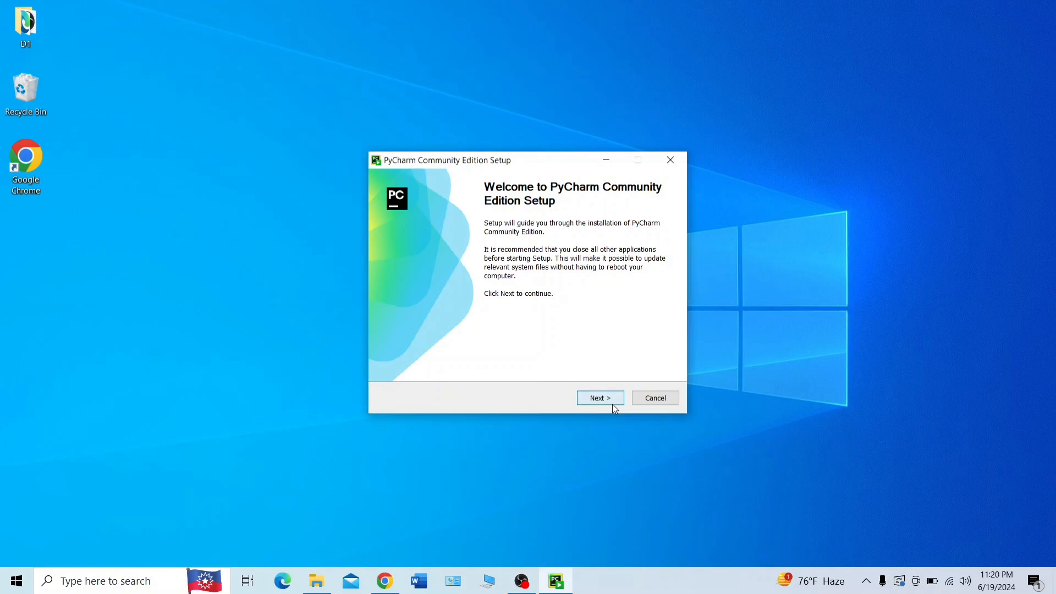
{"action": "left_click", "coordinate": [614, 406]}
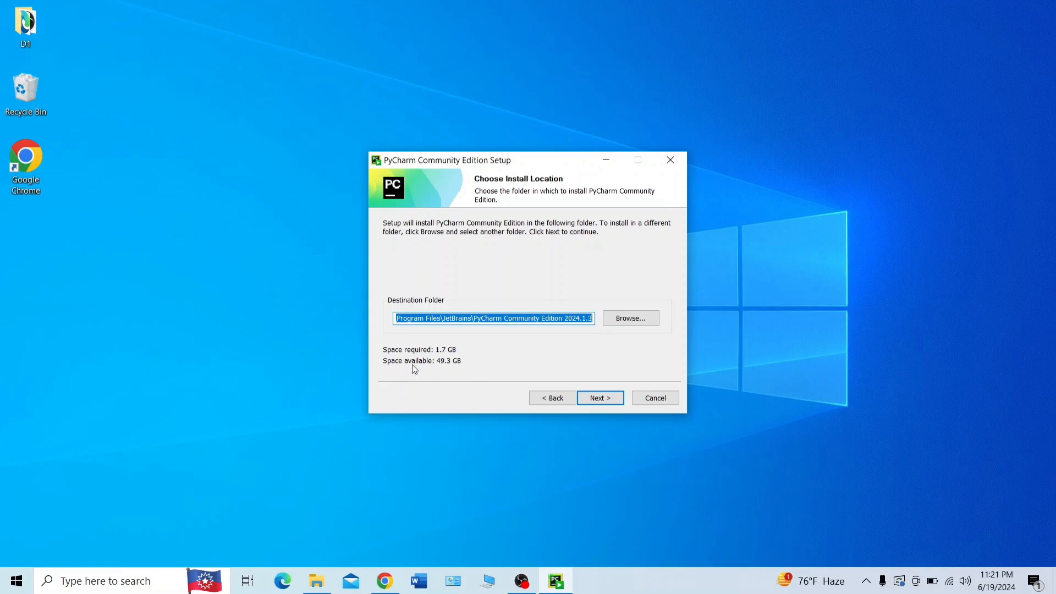
{"action": "left_click", "coordinate": [604, 404]}
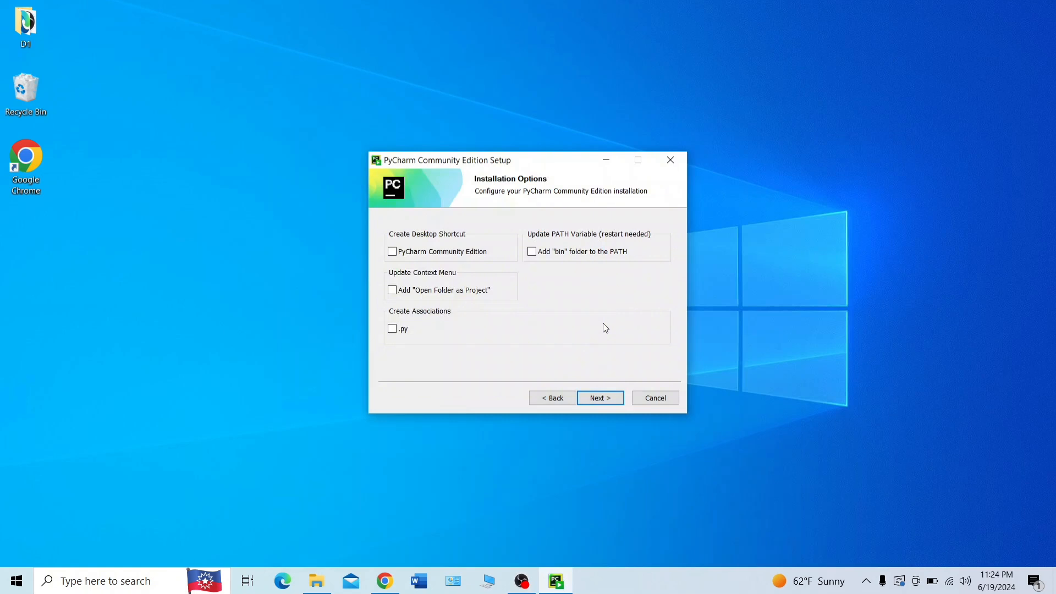
Step: Enable the desktop shortcut, "Open Folder as Project" and "bin" folder to PATH options, and install with the JetBrains Start Menu folder
{"action": "left_click", "coordinate": [392, 254]}
{"action": "left_click", "coordinate": [395, 298]}
{"action": "left_click", "coordinate": [531, 254]}
{"action": "left_click", "coordinate": [601, 402]}
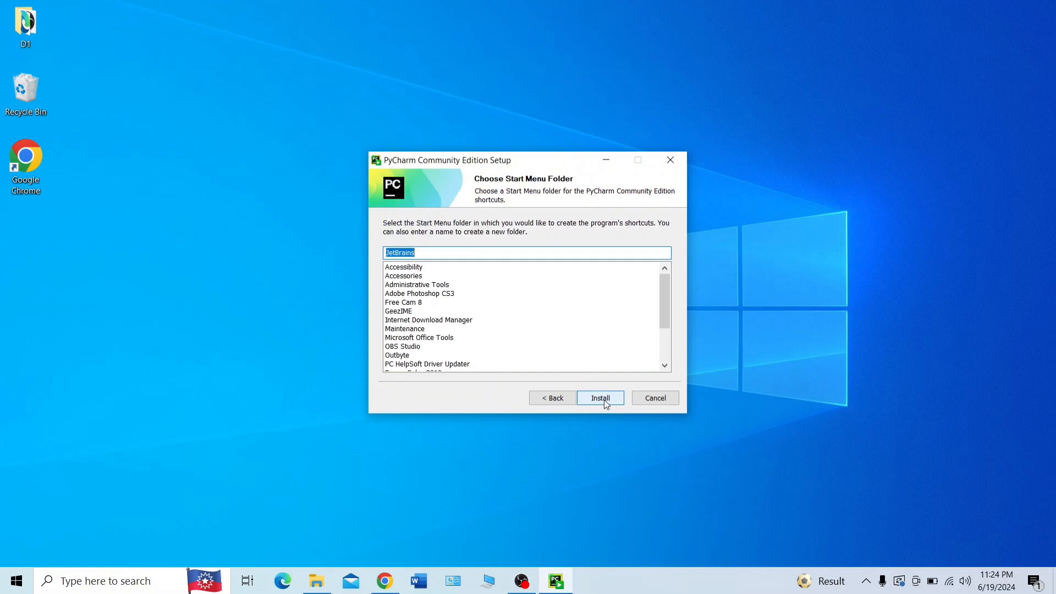
{"action": "left_click", "coordinate": [604, 401]}
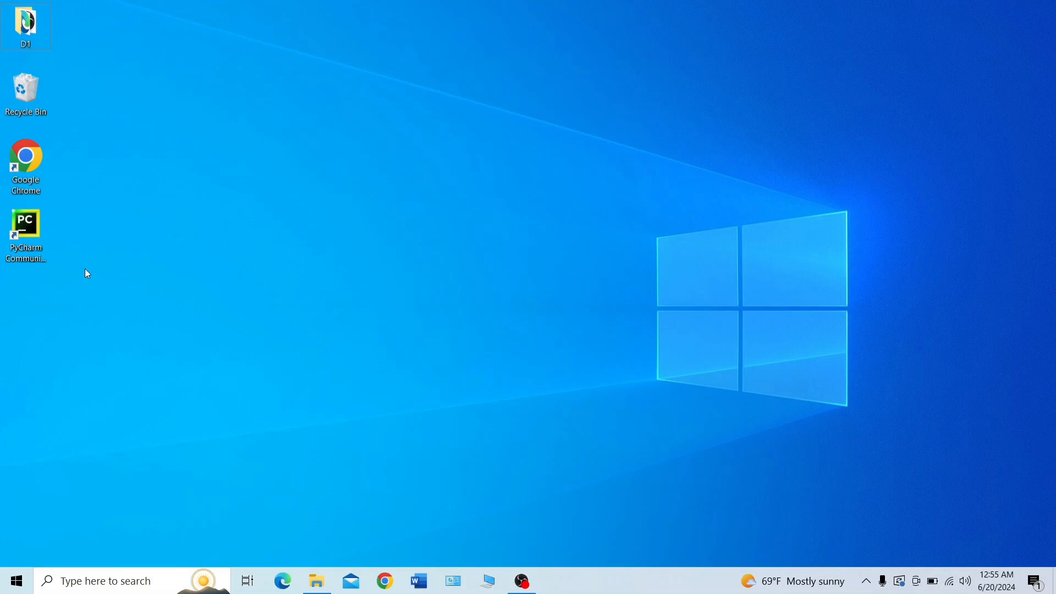
Step: Launch PyCharm Community Edition from its desktop shortcut
{"action": "left_click", "coordinate": [22, 230]}
{"action": "double_click", "coordinate": [22, 230]}
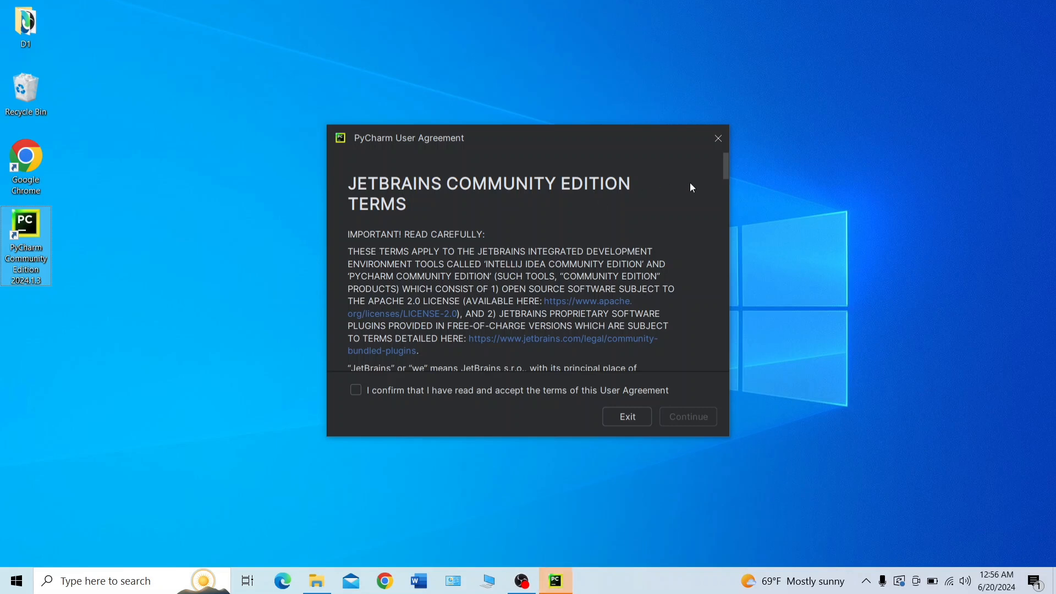
Step: Accept the terms of the PyCharm User Agreement and agree to send anonymous statistics
{"action": "left_click", "coordinate": [728, 161]}
{"action": "left_click_drag", "start_coordinate": [728, 159], "coordinate": [724, 203]}
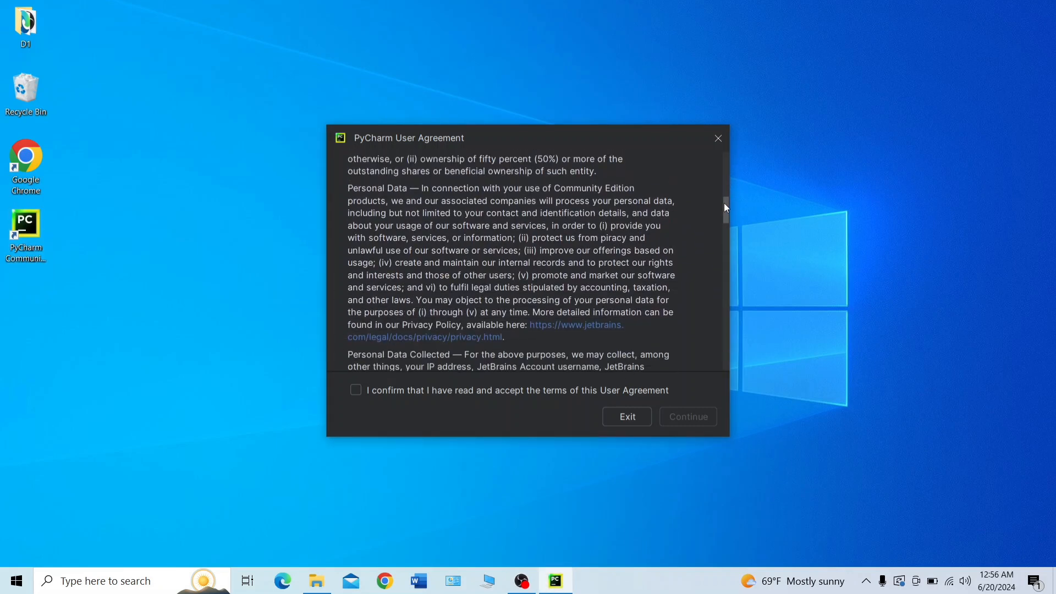
{"action": "left_click", "coordinate": [357, 390]}
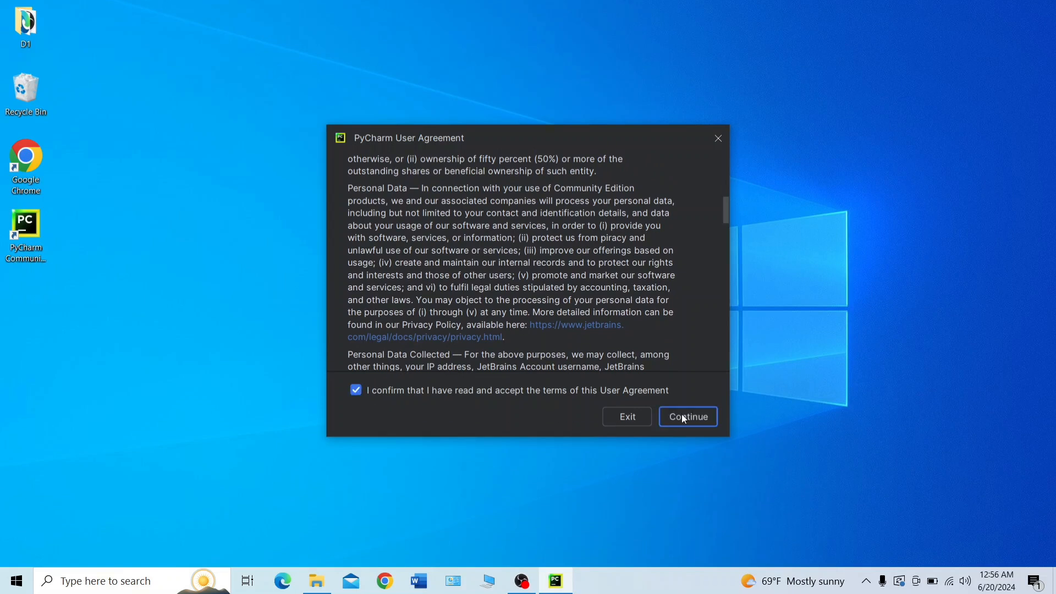
{"action": "left_click", "coordinate": [688, 416]}
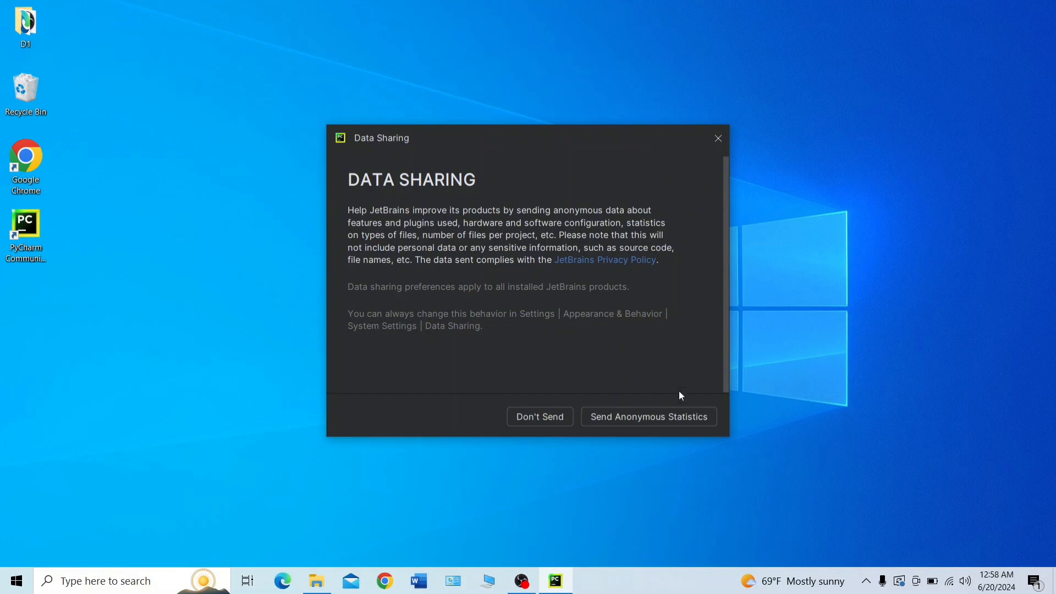
{"action": "left_click", "coordinate": [662, 416]}
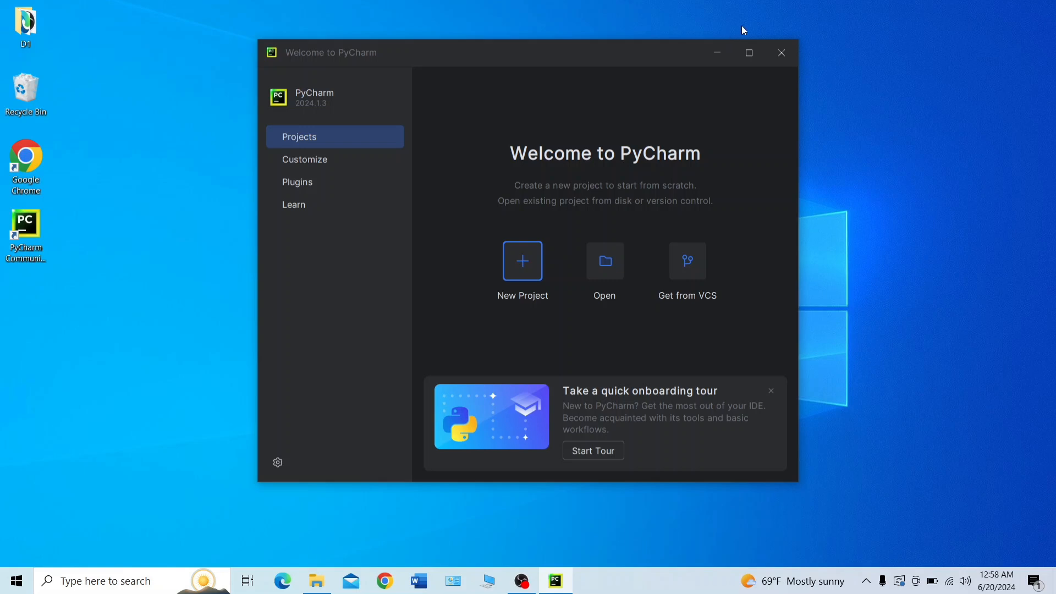
Step: Create a Pure Python project named "First Project" with a welcome script, keeping the Project venv interpreter
{"action": "left_click", "coordinate": [749, 53]}
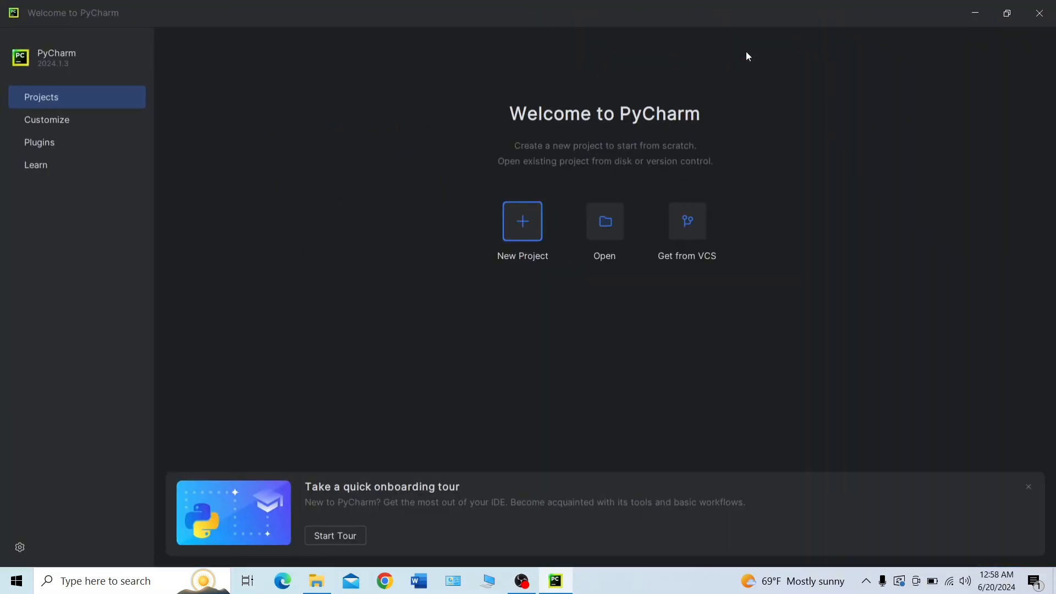
{"action": "left_click", "coordinate": [532, 225]}
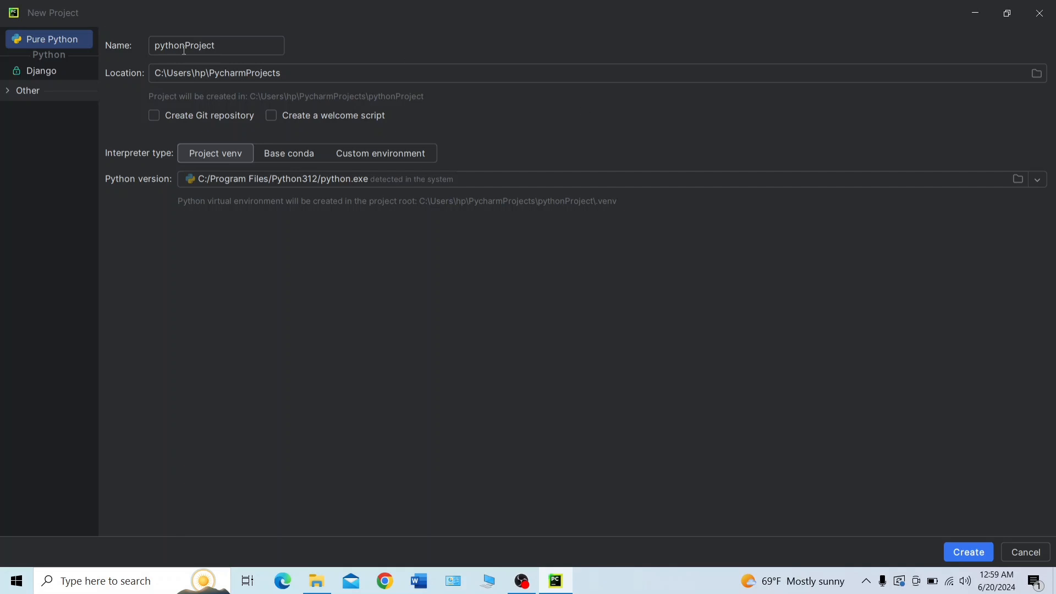
{"action": "double_click", "coordinate": [202, 46]}
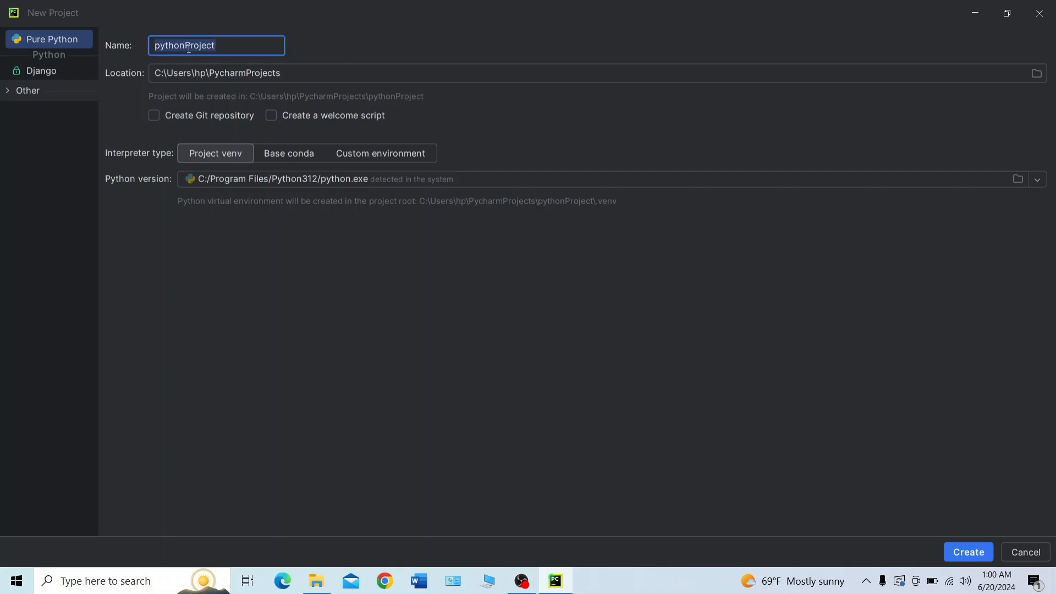
{"action": "key", "text": "BackSpace"}
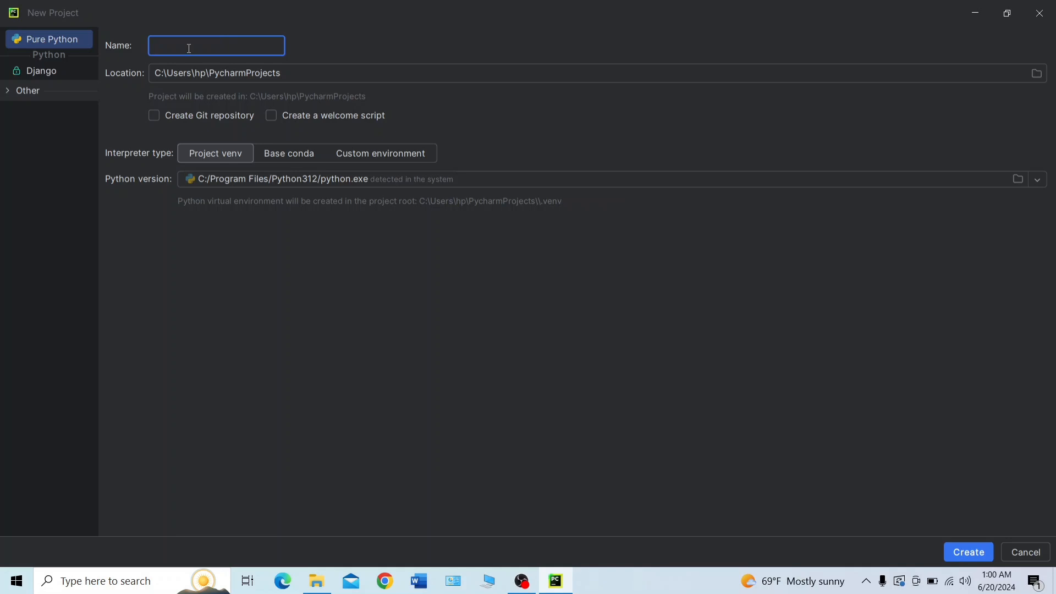
{"action": "type", "text": "First Project"}
{"action": "left_click", "coordinate": [276, 115]}
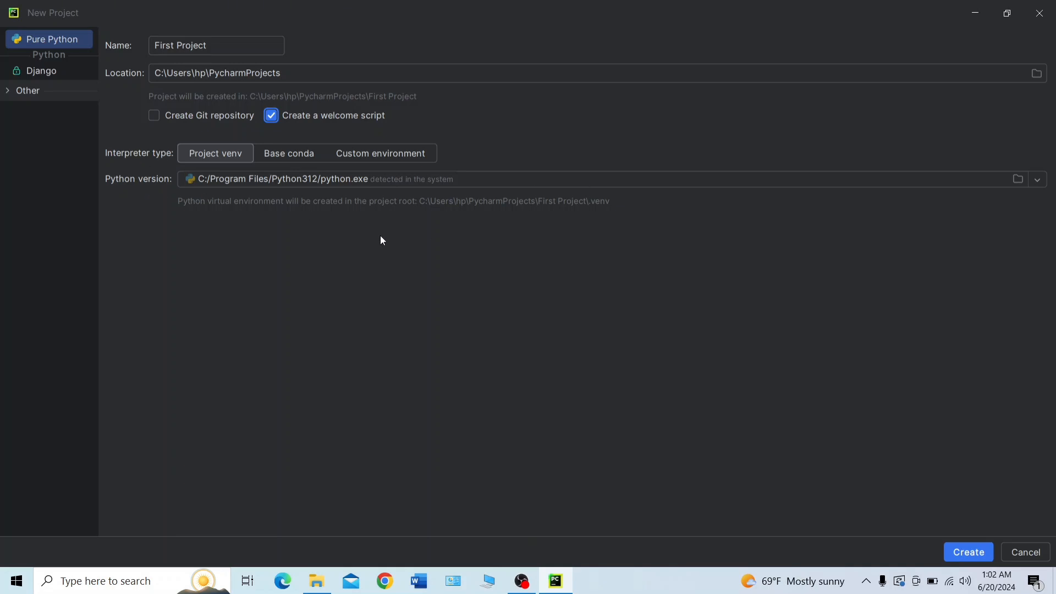
{"action": "left_click", "coordinate": [971, 555]}
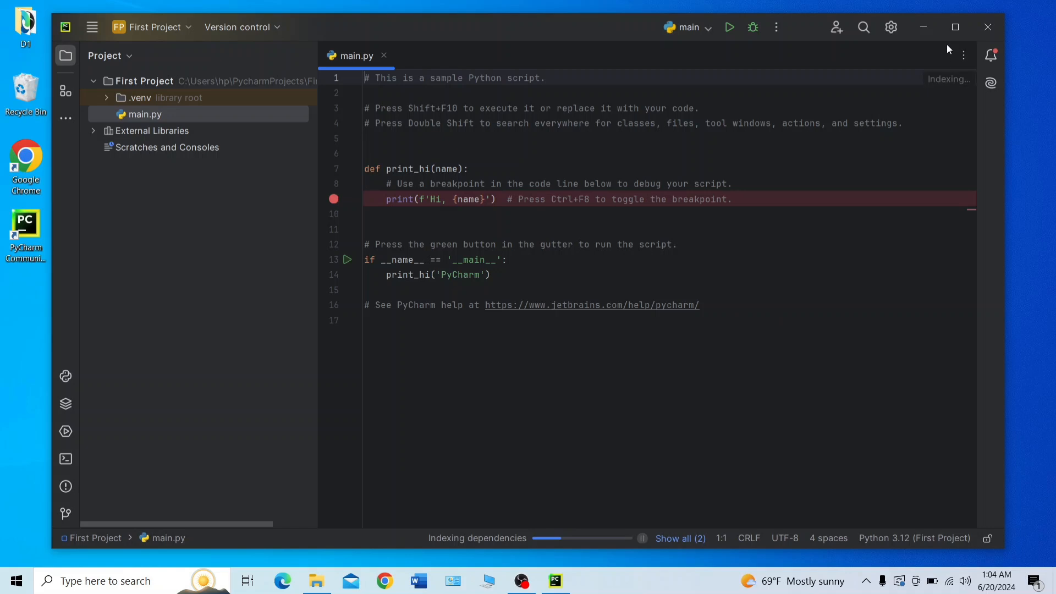
Step: Maximize the project window and run the main.py sample script
{"action": "left_click", "coordinate": [957, 27]}
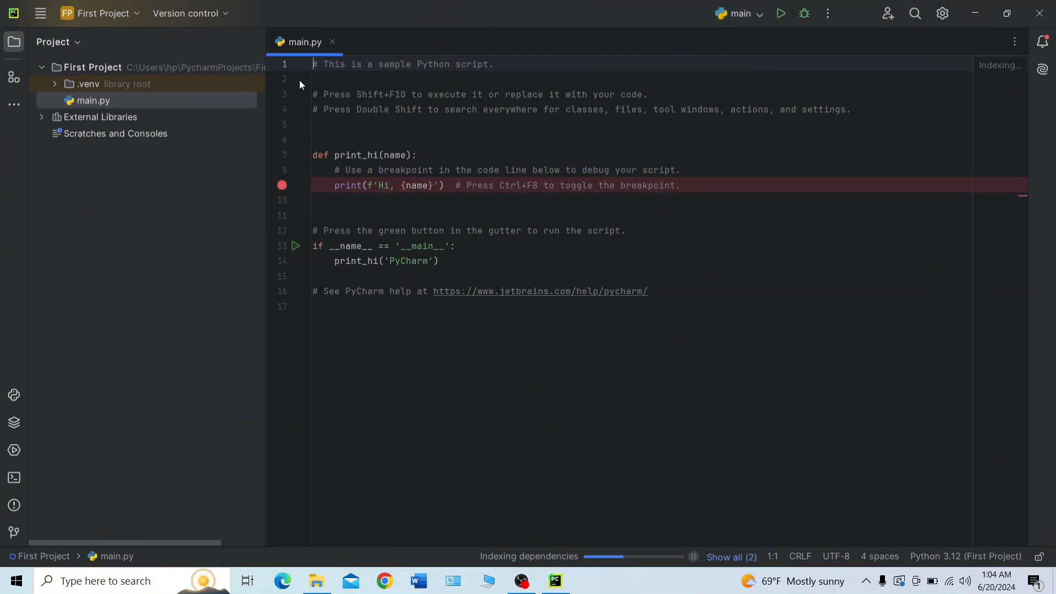
{"action": "left_click", "coordinate": [784, 18]}
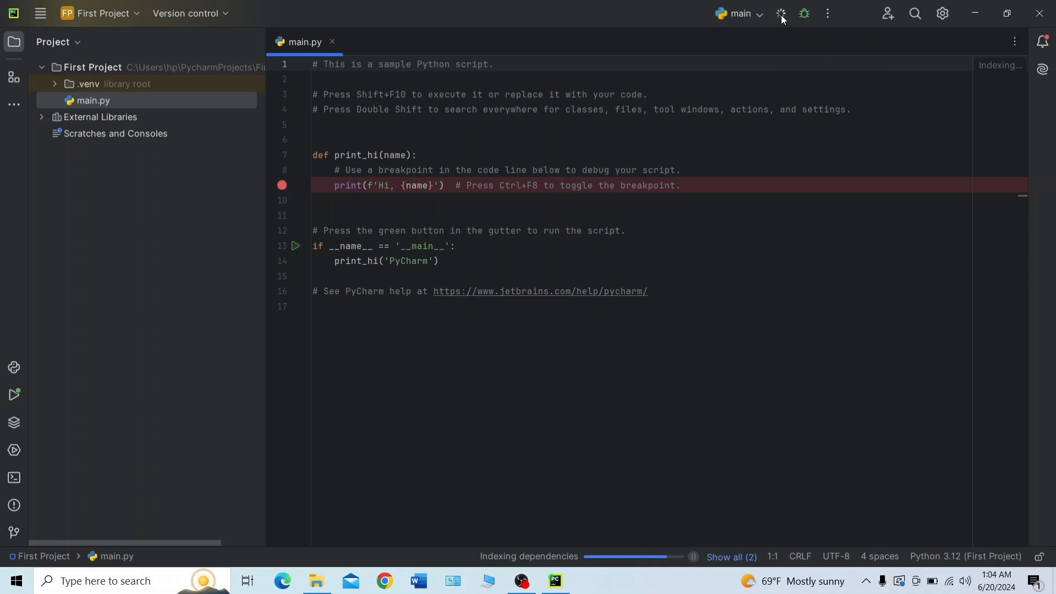